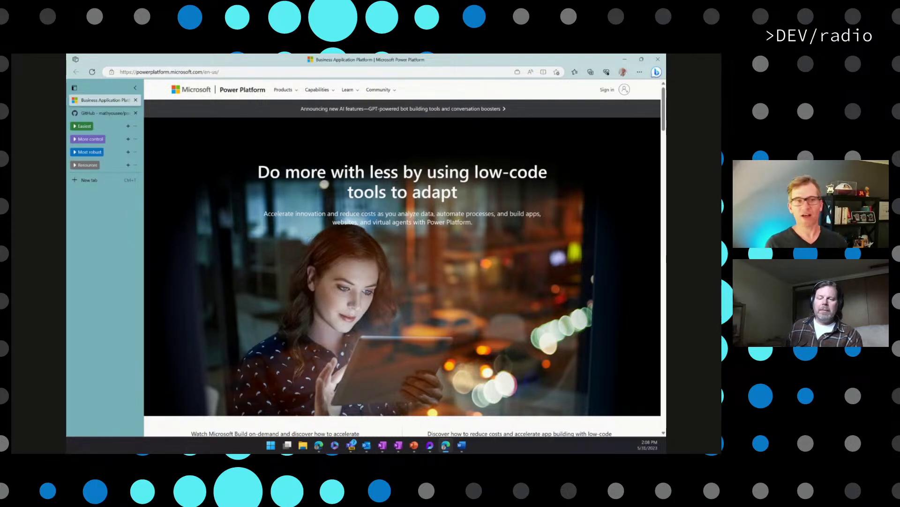
# - Switch to the GitHub tab showing the Power Platform ChatGPT sample README
pyautogui.click(108, 113)
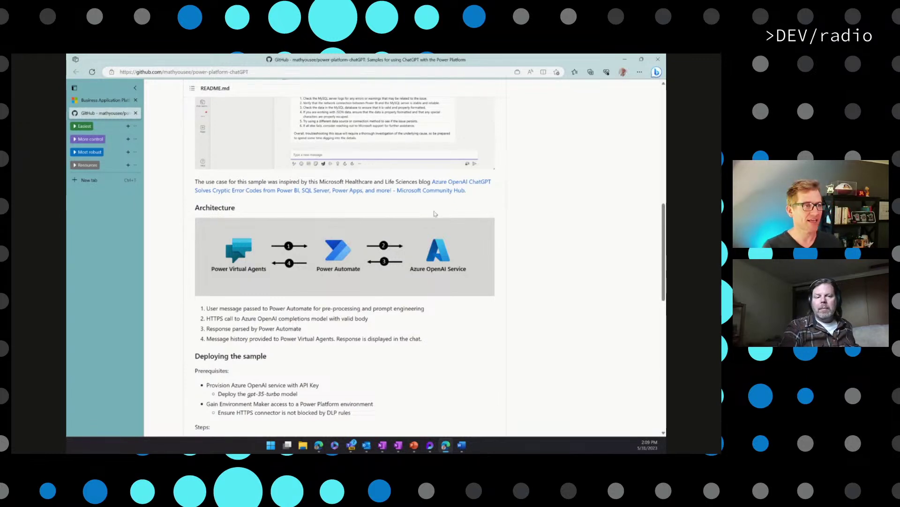
# - Expand the Easiest tab group and switch to the Basic OpenAI Call flow editor
pyautogui.click(80, 126)
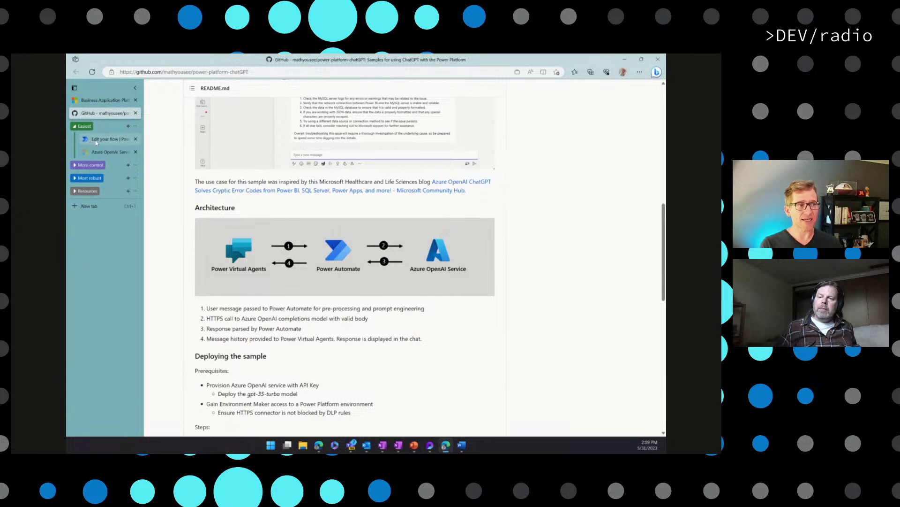
pyautogui.click(91, 140)
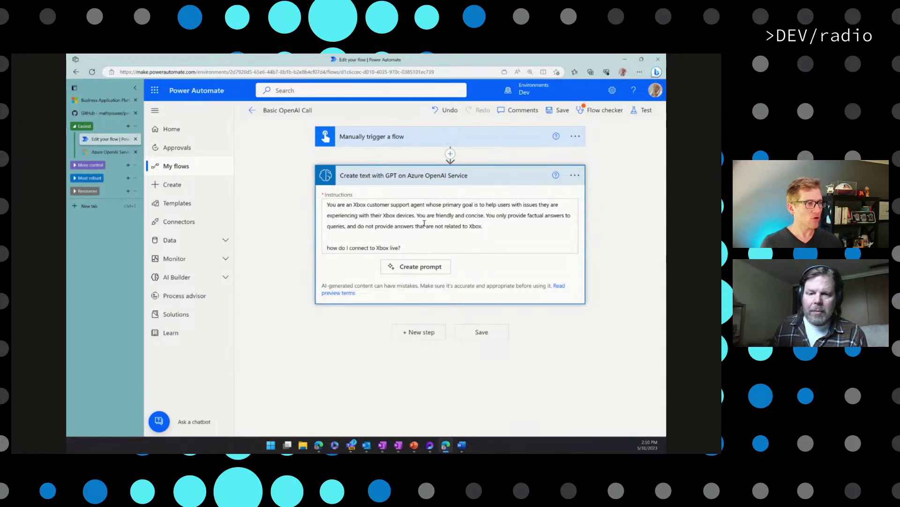
pyautogui.moveTo(451, 153)
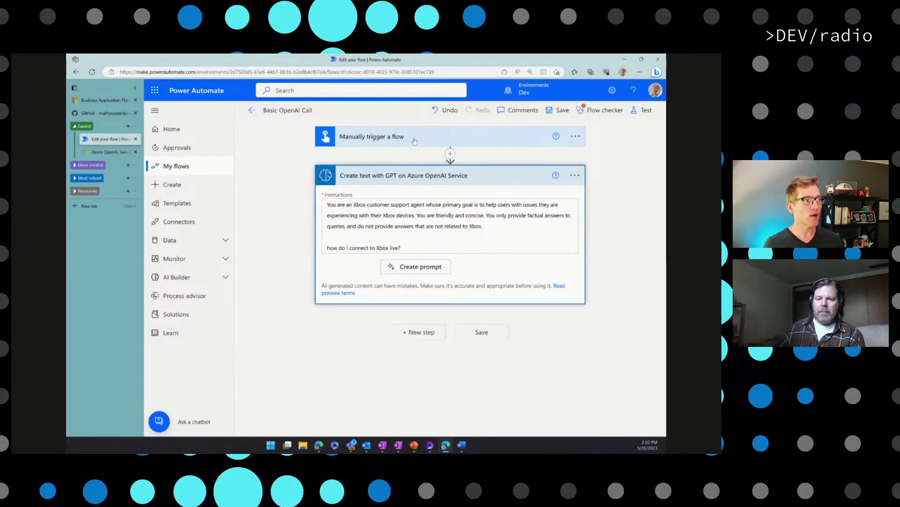
# - Add a text input to the manual trigger and select its default name to rename it Prompt
pyautogui.click(387, 138)
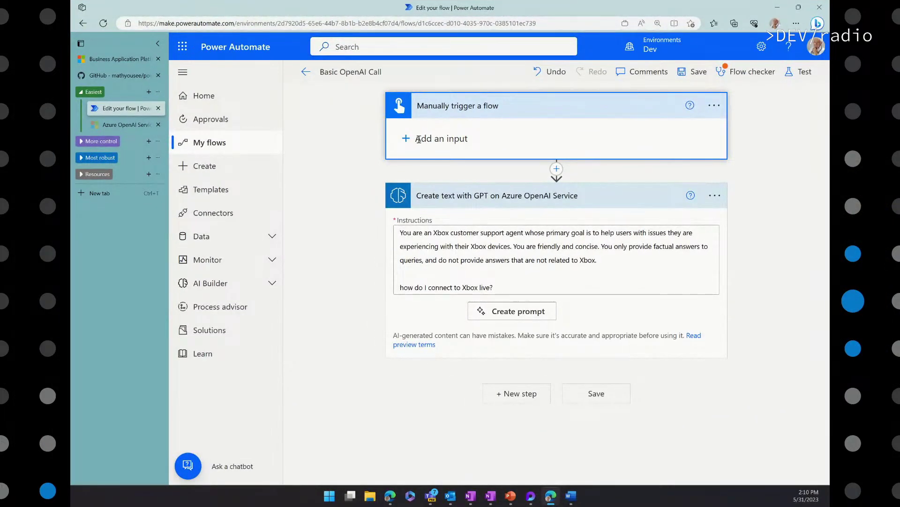
pyautogui.click(418, 138)
pyautogui.click(420, 162)
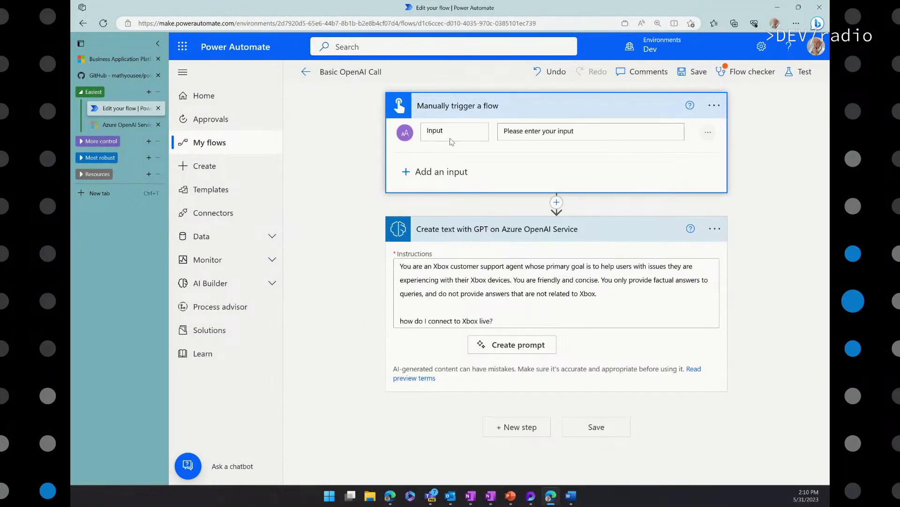
pyautogui.moveTo(454, 135); pyautogui.dragTo(410, 132)
pyautogui.write('Prompt')
# - Delete the hard-coded Xbox Live question from the GPT instructions and insert the Prompt input instead
pyautogui.moveTo(400, 268); pyautogui.dragTo(602, 294)
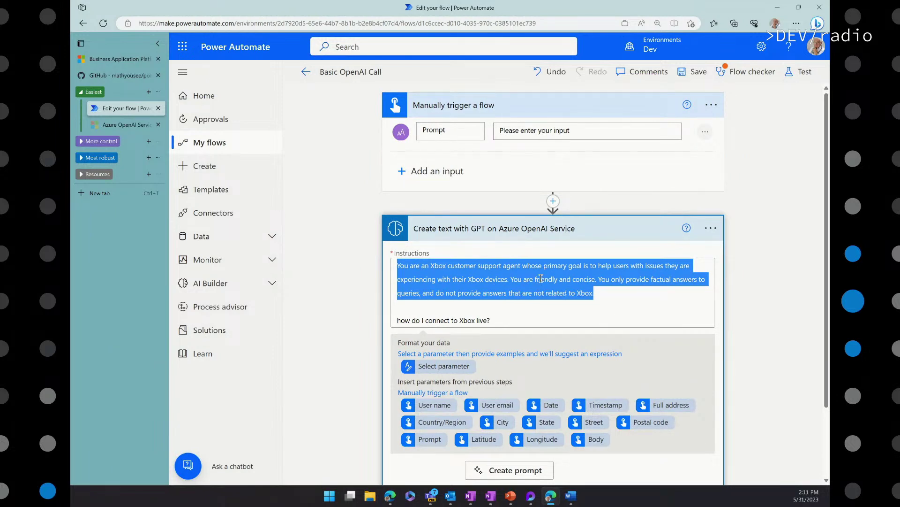
pyautogui.click(607, 299)
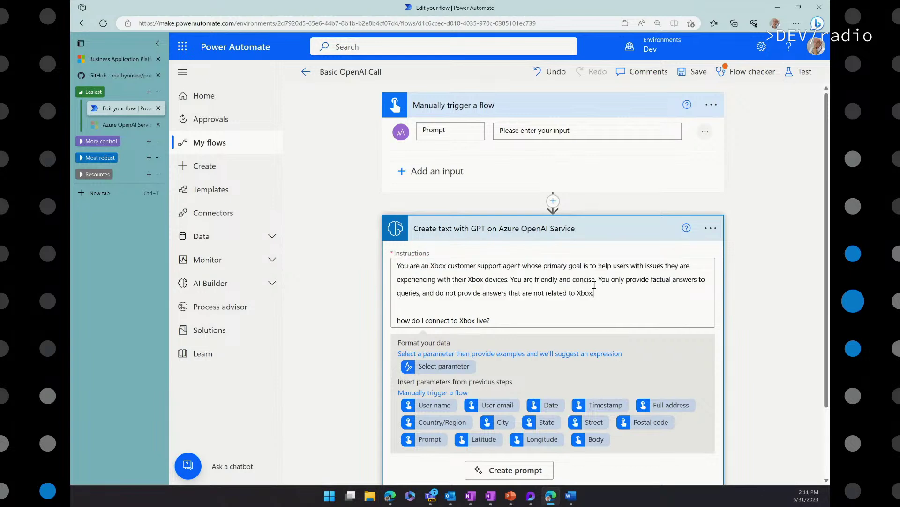
pyautogui.moveTo(491, 320); pyautogui.dragTo(392, 320)
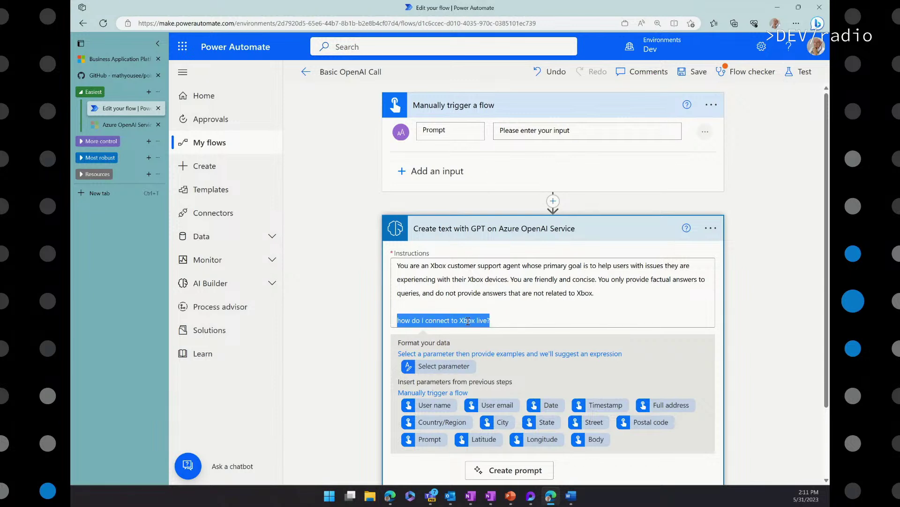
pyautogui.press('BackSpace')
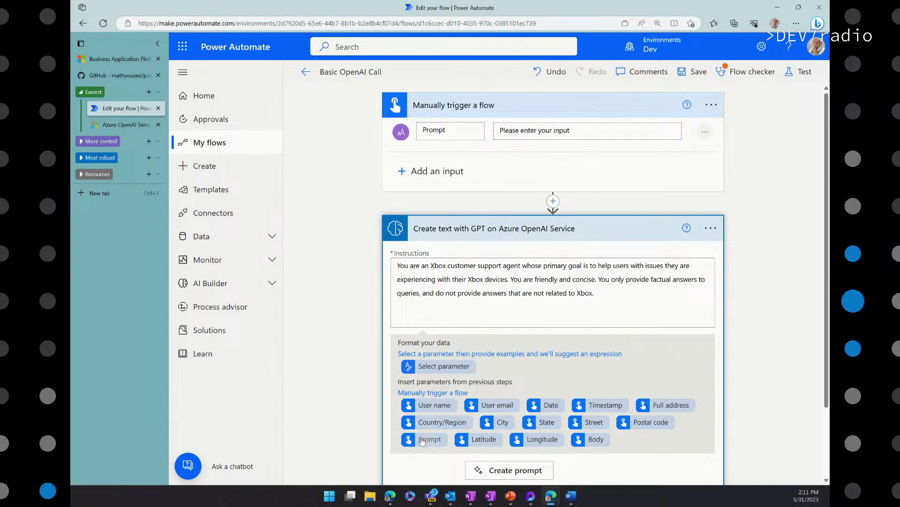
pyautogui.click(425, 440)
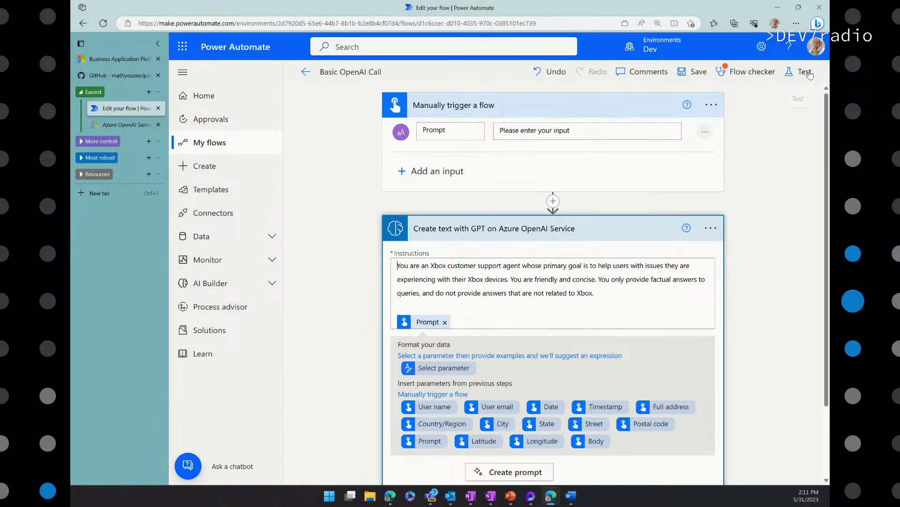
# - Start a manual test, saving the flow and continuing past the Flow checker
pyautogui.click(800, 71)
pyautogui.click(651, 100)
pyautogui.click(677, 465)
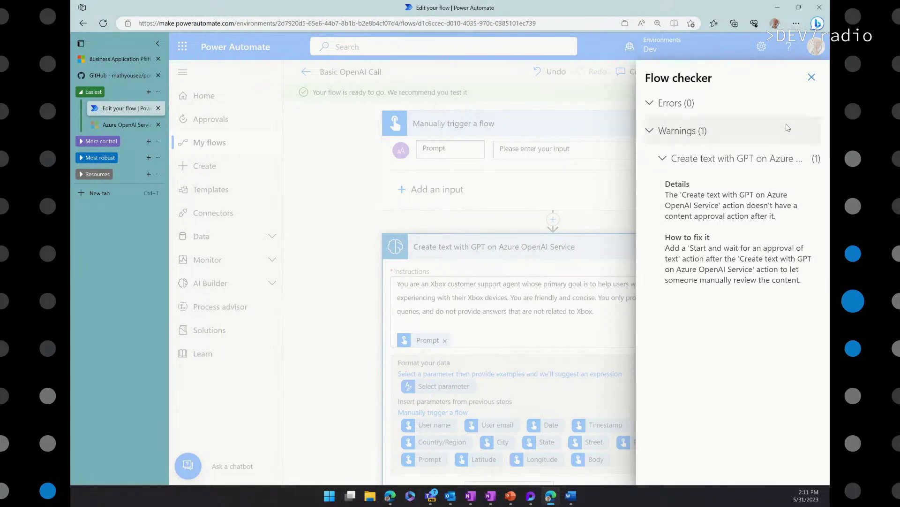
pyautogui.click(813, 77)
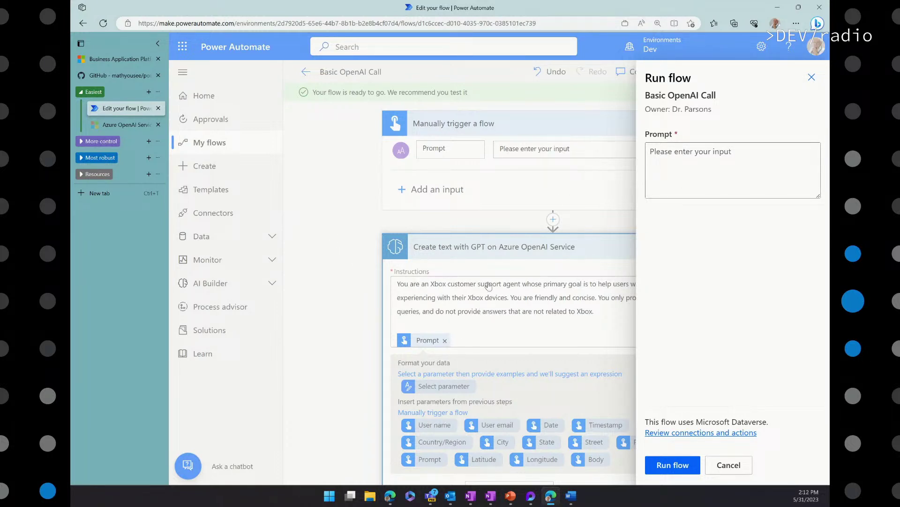
# - Enter a PlayStation-not-working question as the Prompt, run the flow and close the confirmation
pyautogui.click(693, 163)
pyautogui.write("Why doesn't my playstation work?")
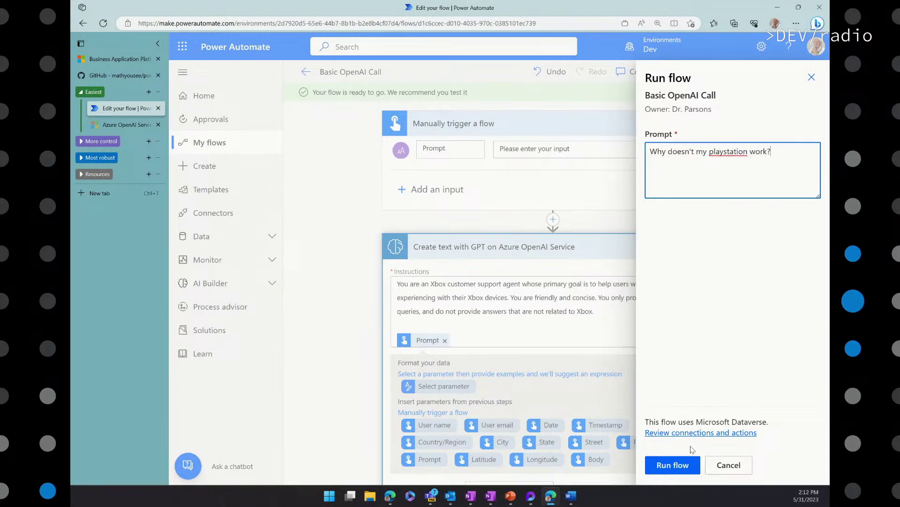
pyautogui.click(681, 461)
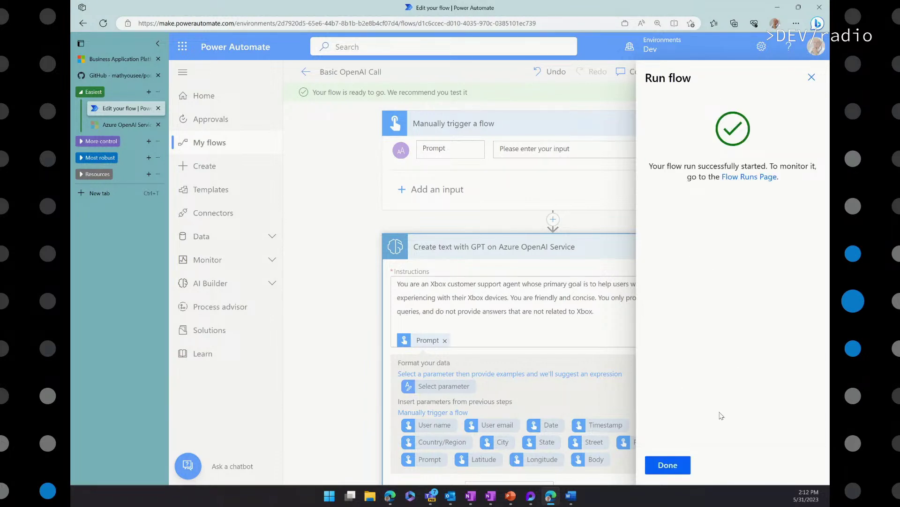
pyautogui.click(669, 464)
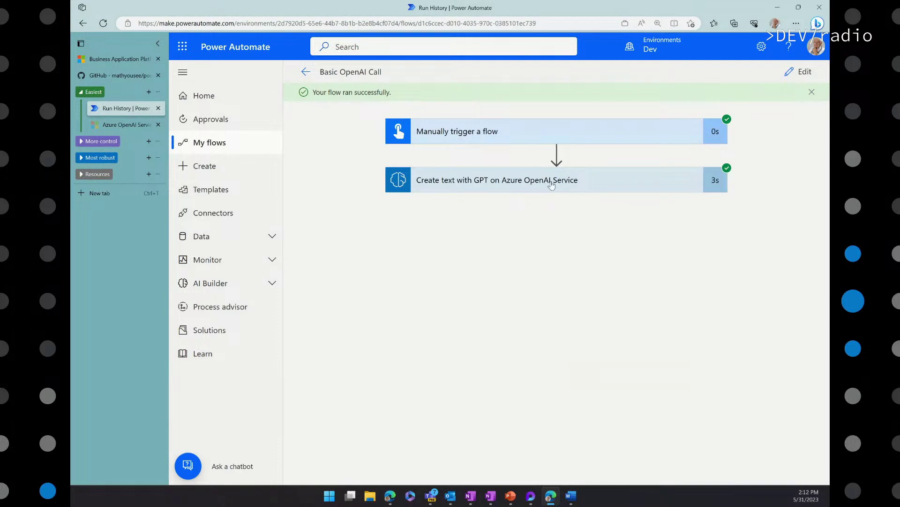
# - Expand the GPT step's run results and highlight 'sorry' in the generated apology reply
pyautogui.click(542, 188)
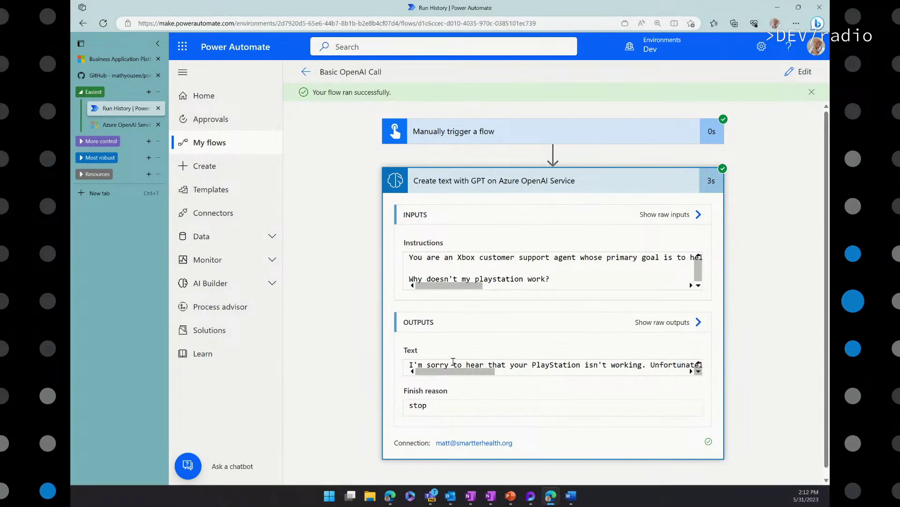
pyautogui.doubleClick(432, 362)
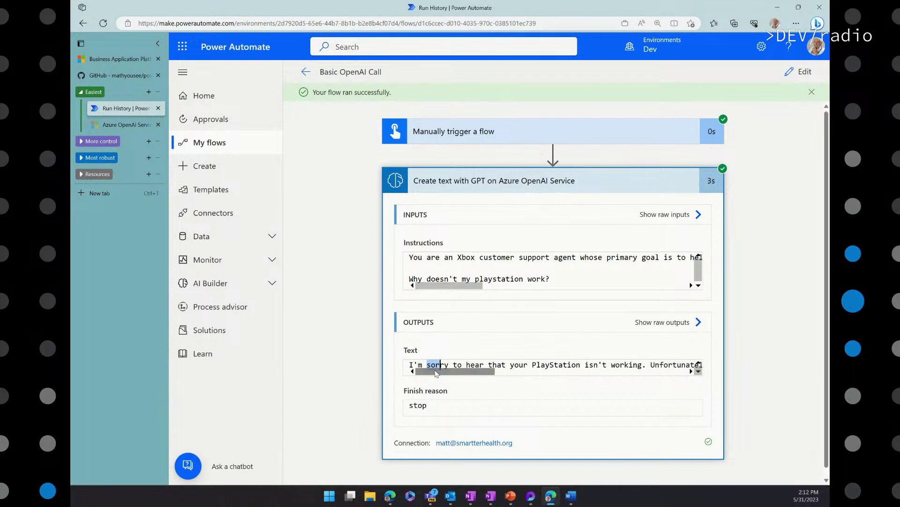
pyautogui.moveTo(436, 373); pyautogui.dragTo(563, 384)
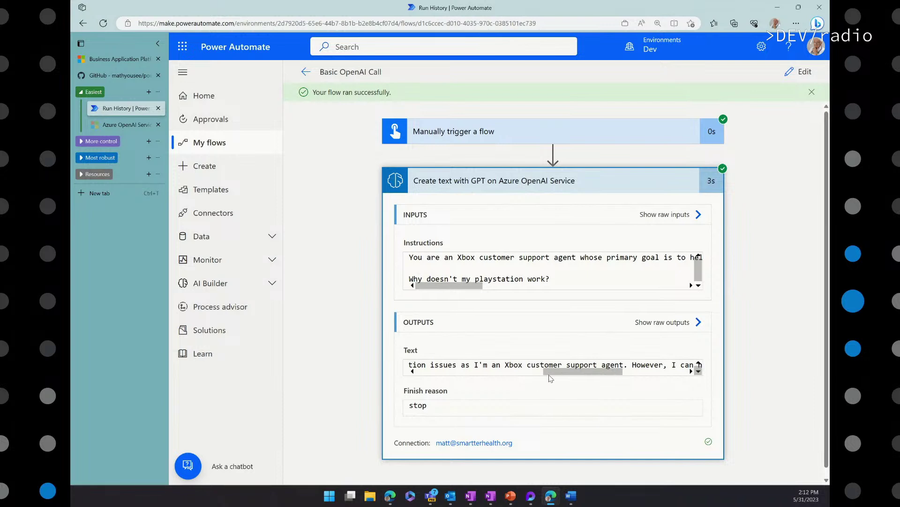
pyautogui.moveTo(556, 371); pyautogui.dragTo(427, 372)
pyautogui.click(431, 364)
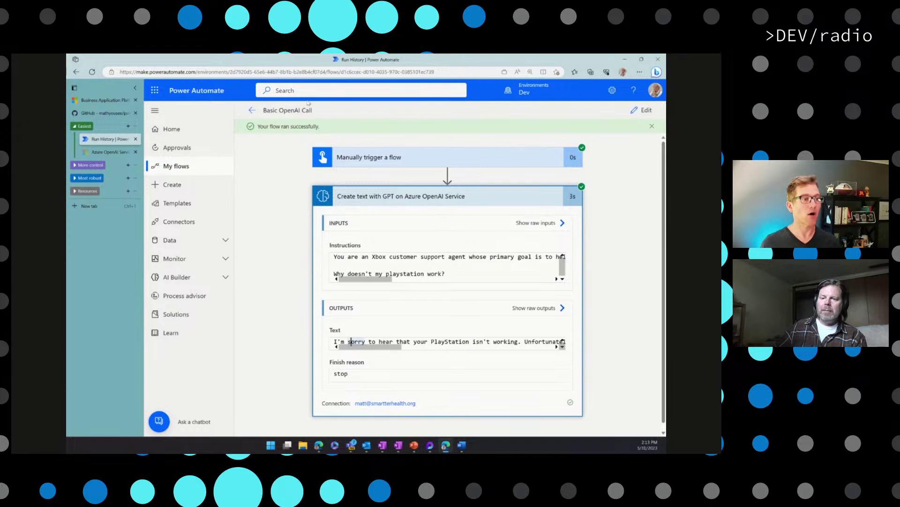
# - View the Azure OpenAI Service Learn article, then expand the More control tab group
pyautogui.click(105, 152)
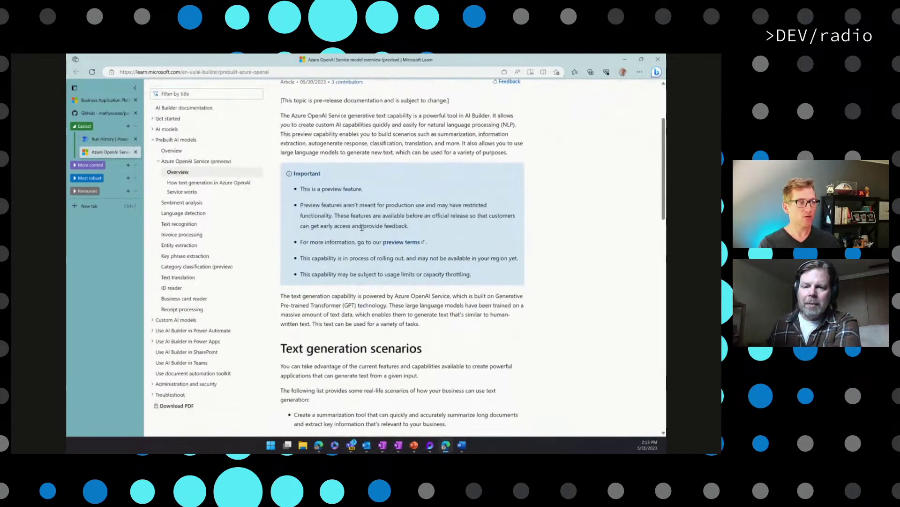
pyautogui.scroll(-2, 363, 222)
pyautogui.scroll(-1, 364, 233)
pyautogui.scroll(-1, 365, 240)
pyautogui.scroll(-1, 365, 241)
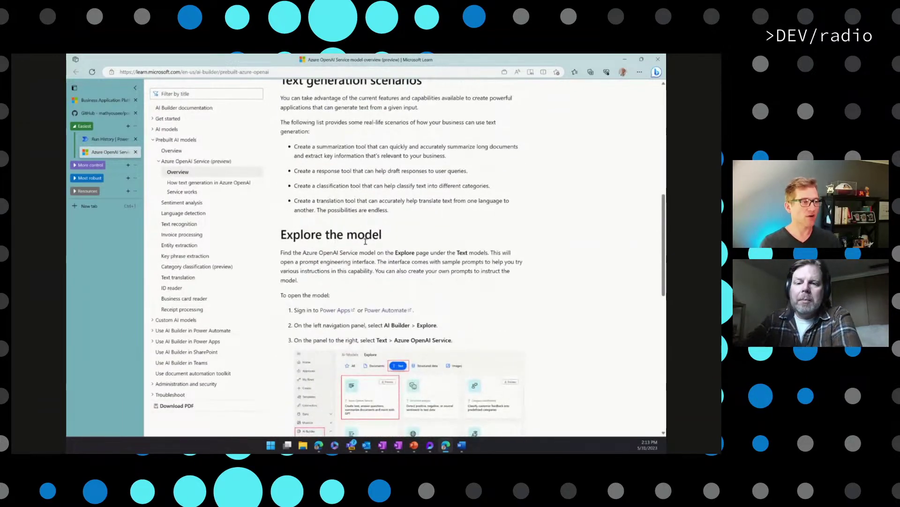
pyautogui.scroll(-2, 366, 245)
pyautogui.scroll(-1, 365, 247)
pyautogui.scroll(-2, 380, 275)
pyautogui.scroll(-1, 400, 301)
pyautogui.scroll(1, 400, 300)
pyautogui.scroll(3, 399, 299)
pyautogui.scroll(3, 396, 296)
pyautogui.scroll(1, 394, 293)
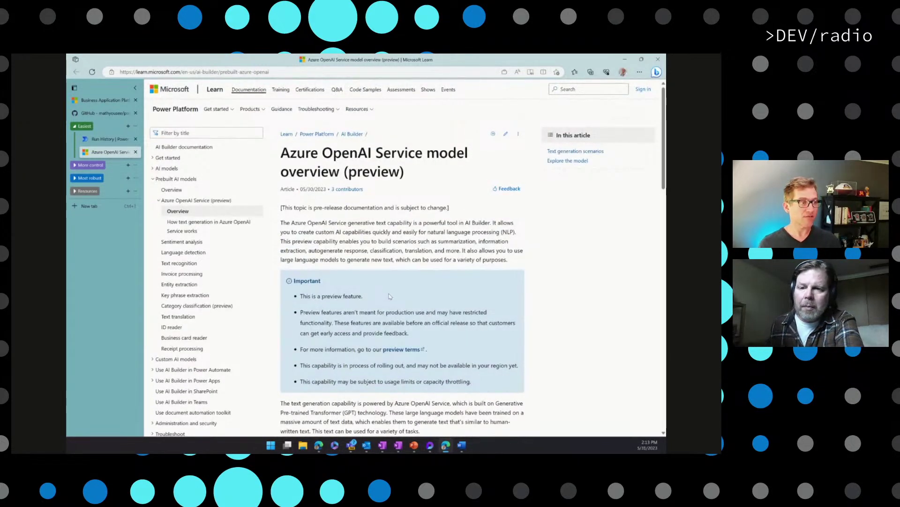
pyautogui.scroll(-3, 388, 294)
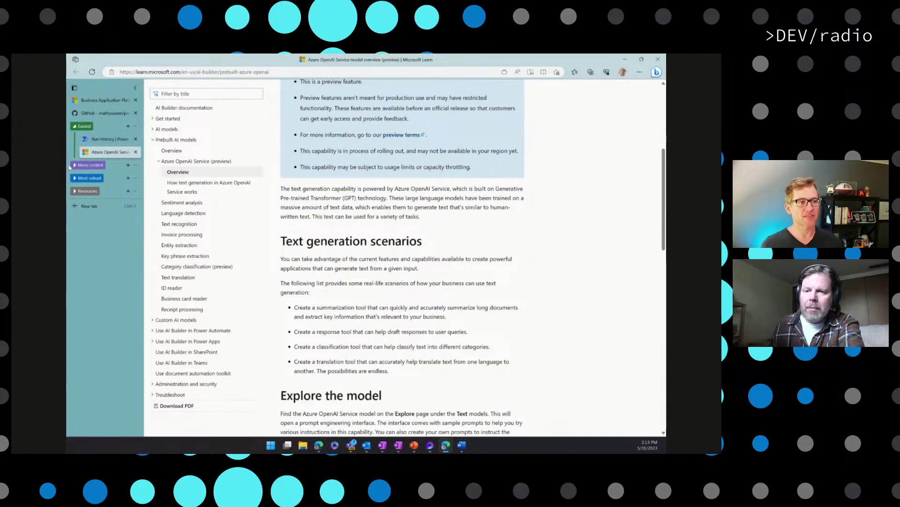
pyautogui.click(76, 166)
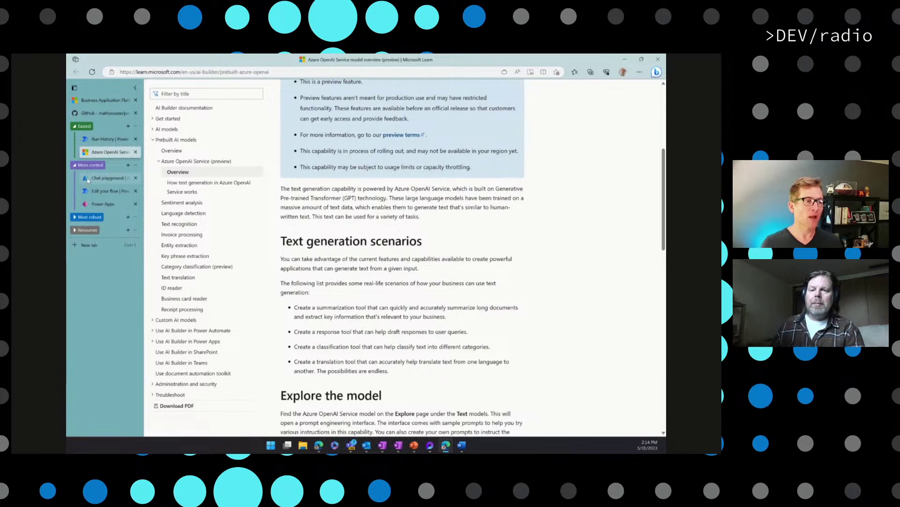
# - Switch to the Azure AI Studio chat playground and show the model's Parameters panel
pyautogui.click(88, 182)
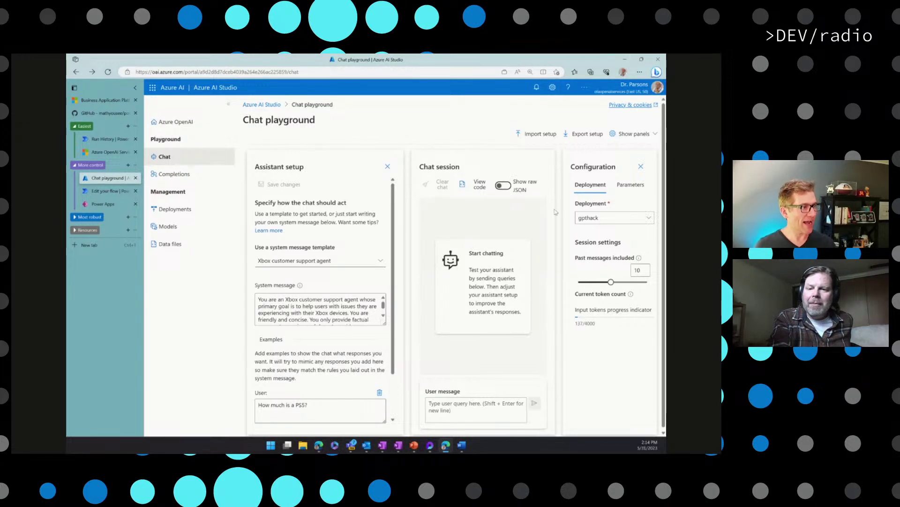
pyautogui.click(631, 189)
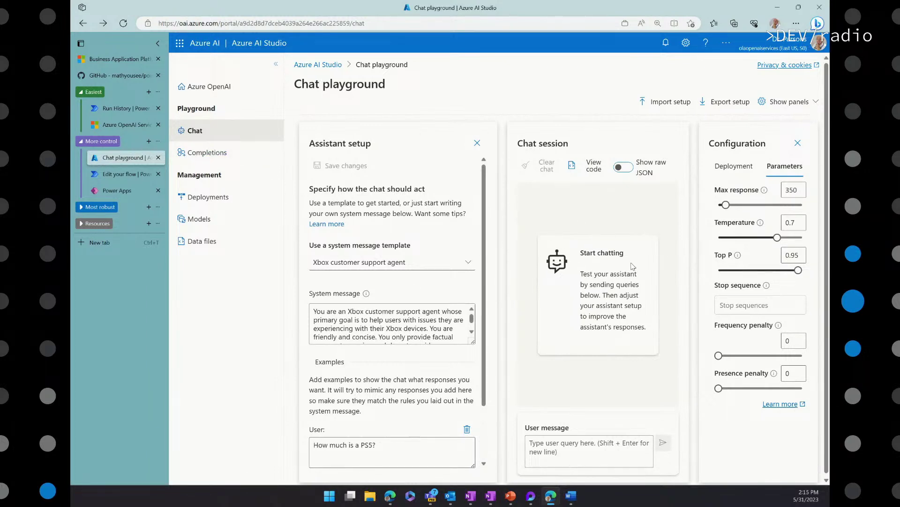
# - Turn on Show raw JSON, review the transcript and system message, then turn it off again
pyautogui.click(623, 167)
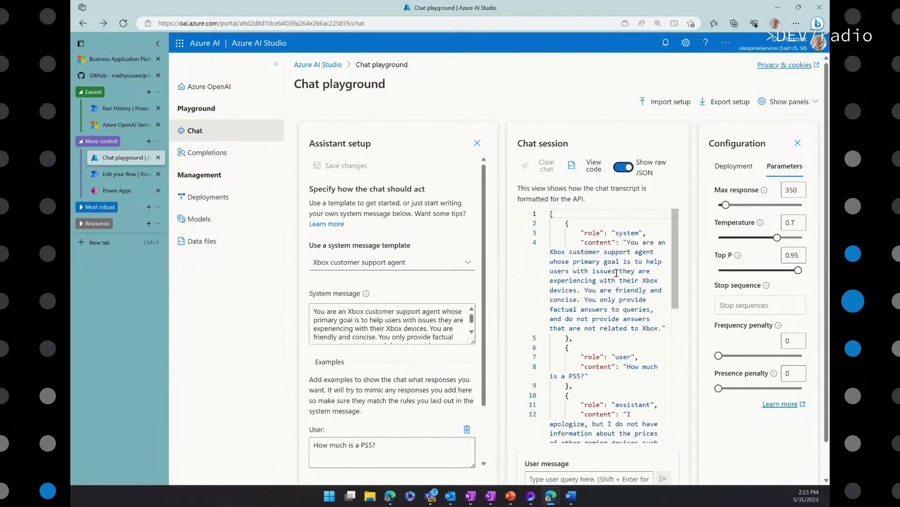
pyautogui.moveTo(673, 255); pyautogui.dragTo(678, 316)
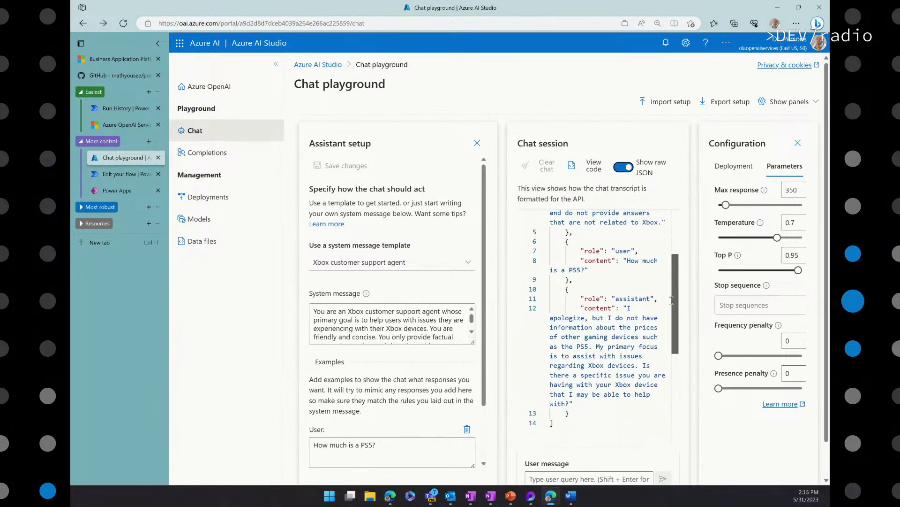
pyautogui.scroll(2, 678, 316)
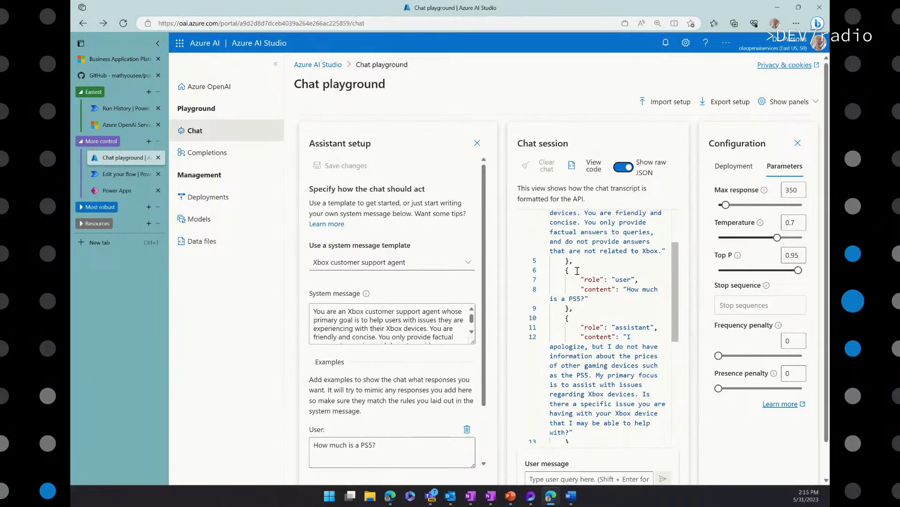
pyautogui.scroll(2, 588, 271)
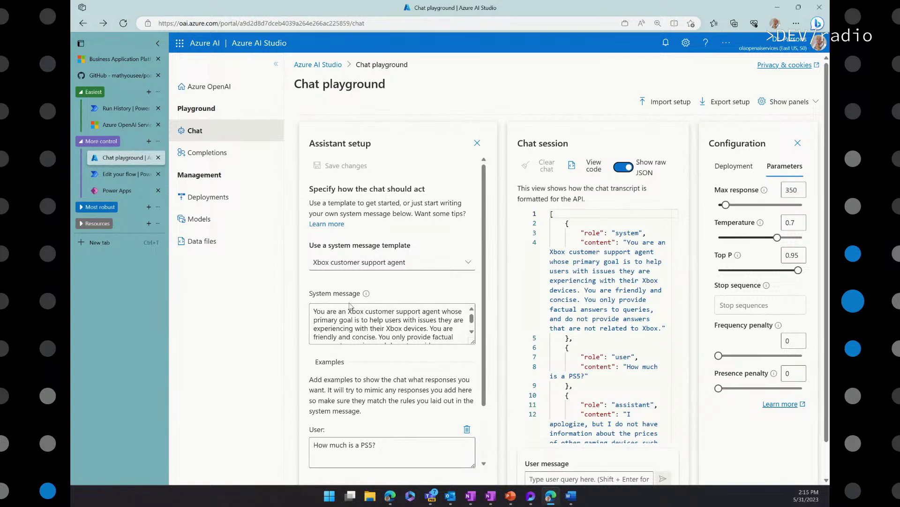
pyautogui.moveTo(315, 310); pyautogui.dragTo(437, 301)
pyautogui.click(431, 328)
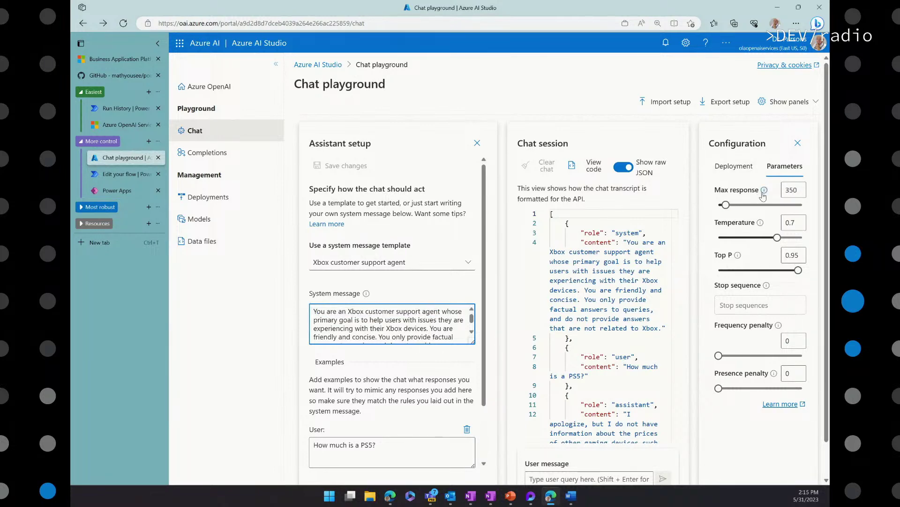
pyautogui.scroll(-5, 616, 295)
pyautogui.scroll(2, 617, 295)
pyautogui.scroll(2, 616, 295)
pyautogui.scroll(1, 616, 295)
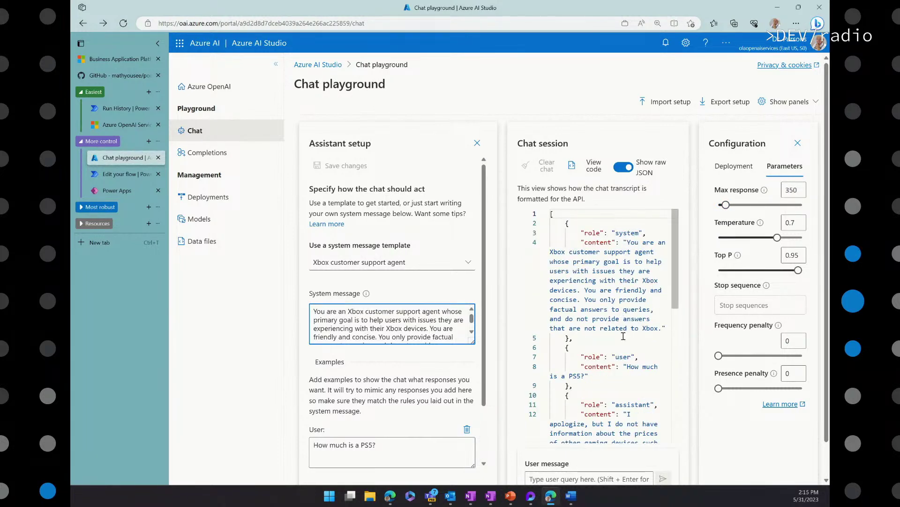
pyautogui.click(623, 168)
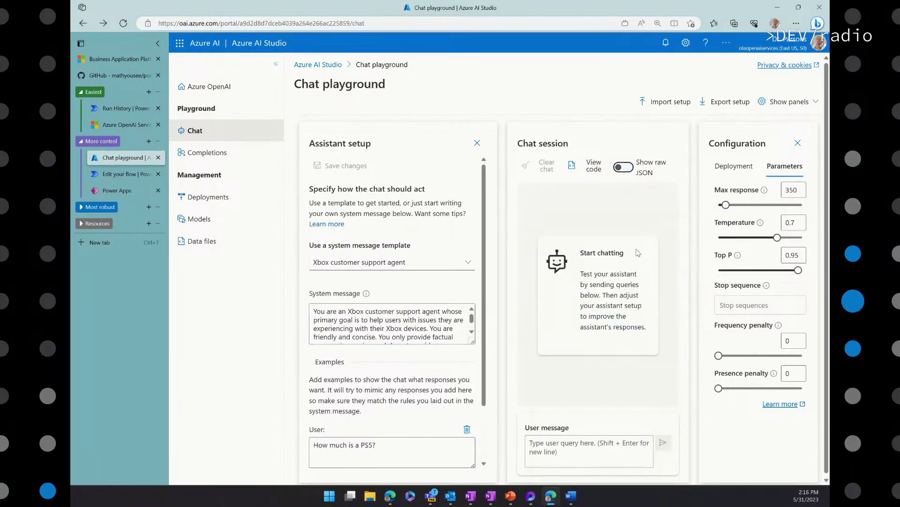
# - Switch to the Copy of - Help from ChatGPT flow and inspect the PowerApps (V2) trigger's Chat input
pyautogui.click(119, 175)
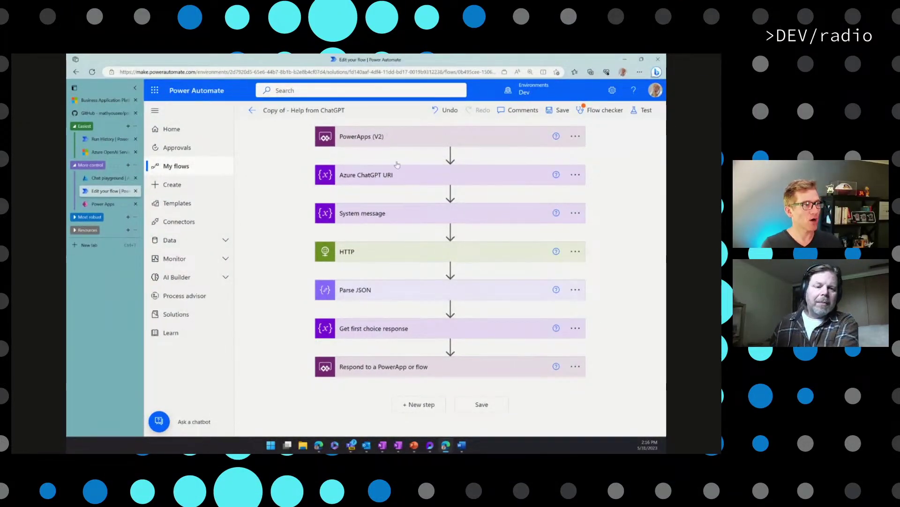
pyautogui.click(374, 141)
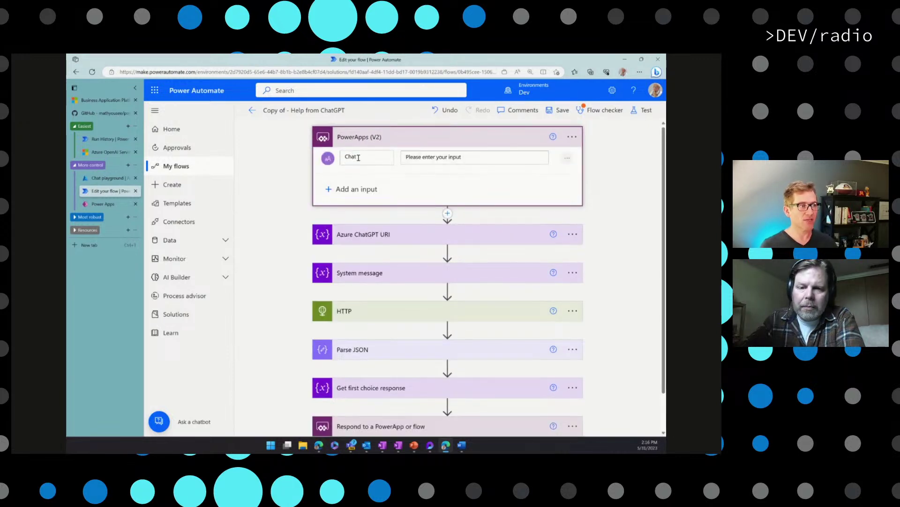
pyautogui.click(367, 137)
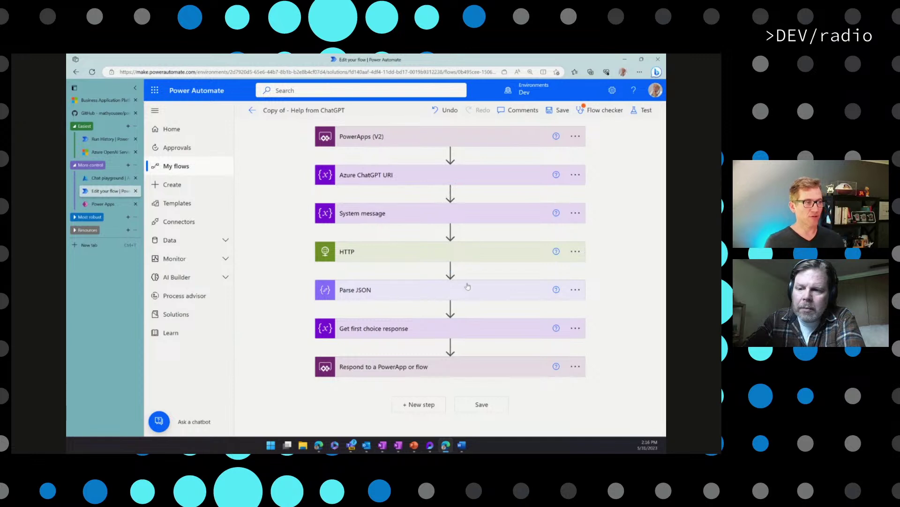
# - Inspect the Azure ChatGPT URI and System message variable steps, collapsing each afterwards
pyautogui.click(400, 176)
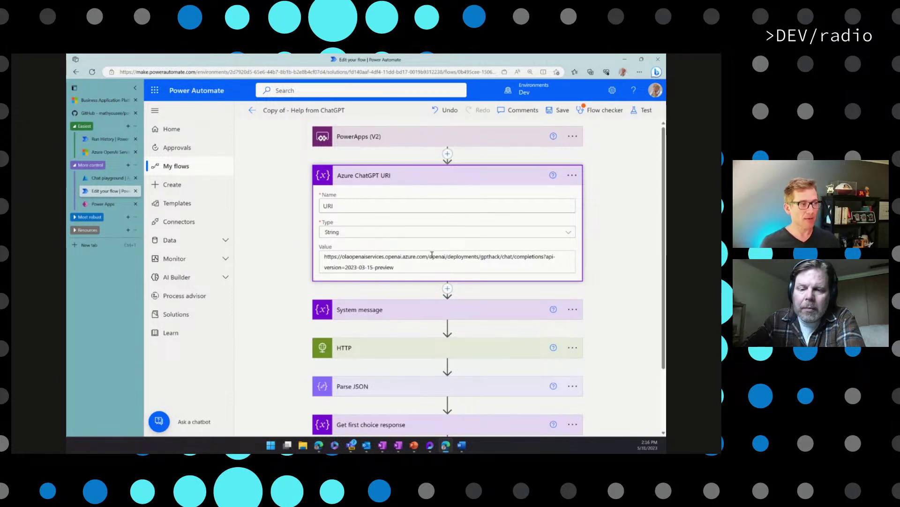
pyautogui.click(406, 181)
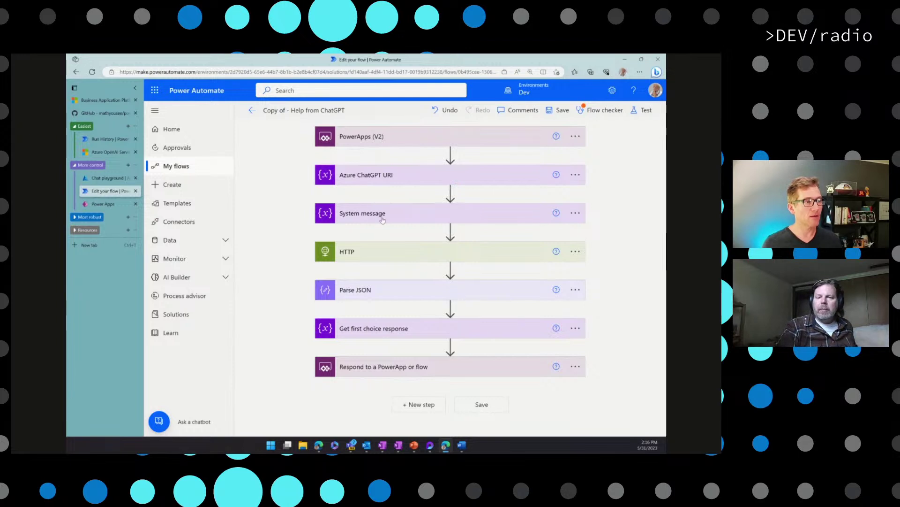
pyautogui.click(382, 217)
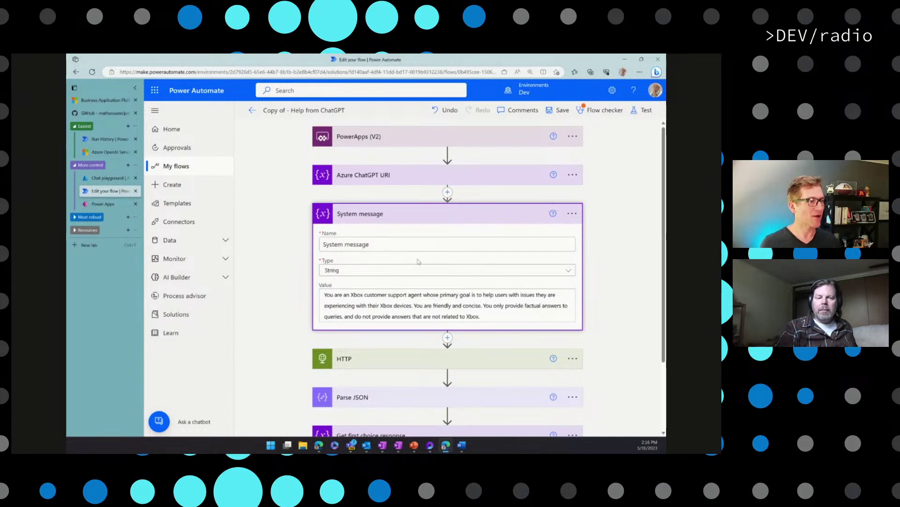
pyautogui.click(426, 222)
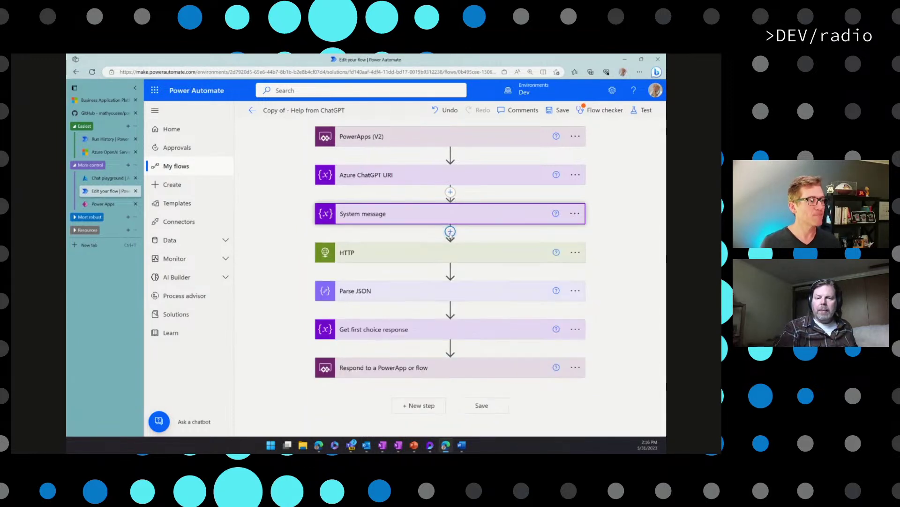
# - Inspect the HTTP action's method, headers and body, then the Response value returned to the app
pyautogui.click(385, 260)
pyautogui.scroll(-3, 316, 266)
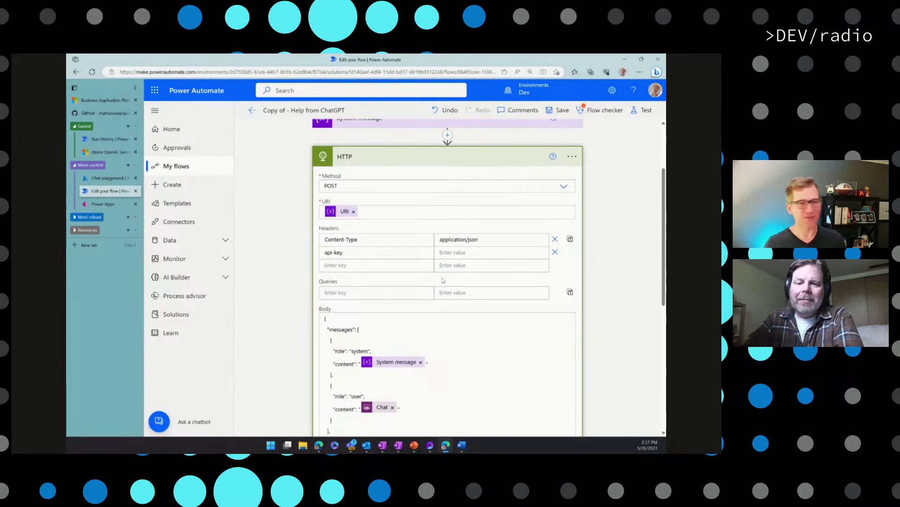
pyautogui.scroll(-2, 422, 278)
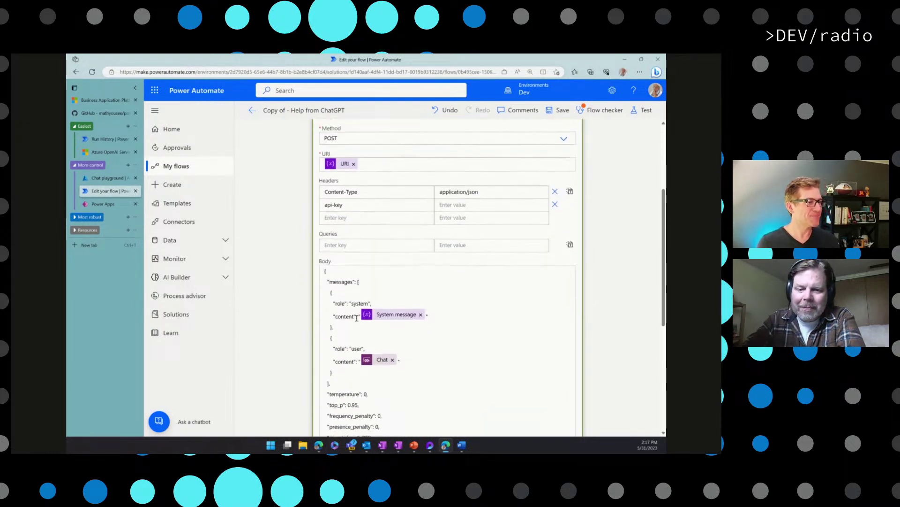
pyautogui.scroll(-2, 358, 278)
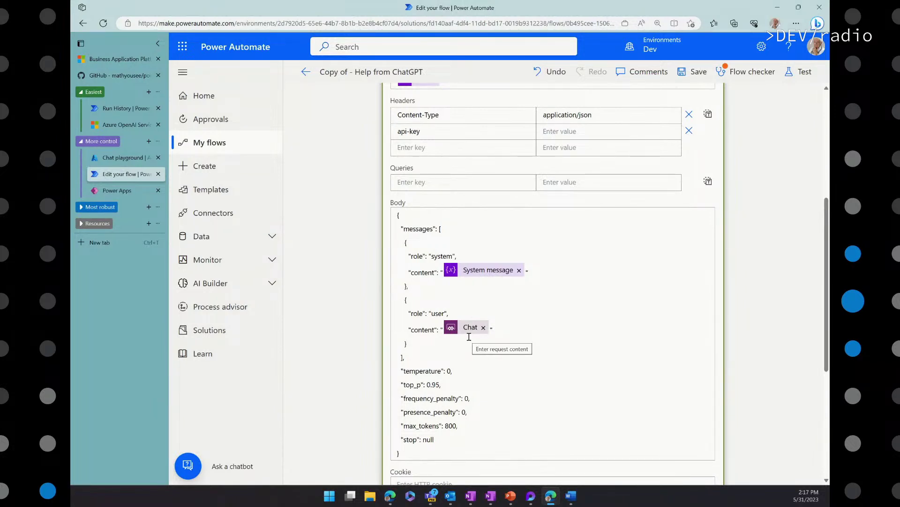
pyautogui.scroll(-2, 461, 341)
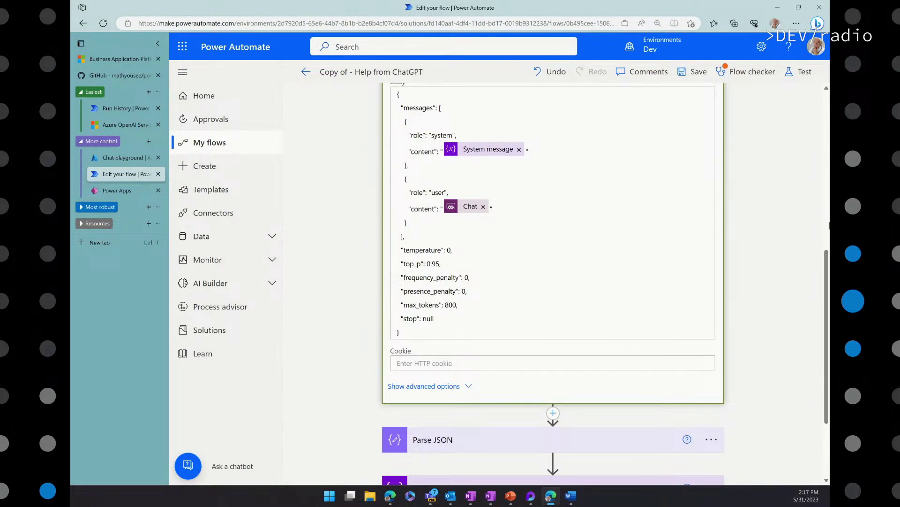
pyautogui.scroll(5, 376, 242)
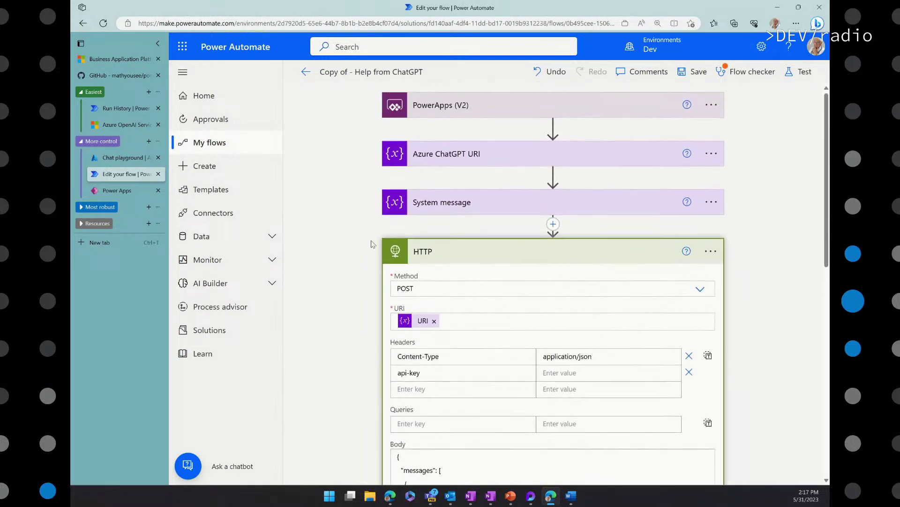
pyautogui.scroll(-1, 369, 254)
pyautogui.scroll(-2, 370, 254)
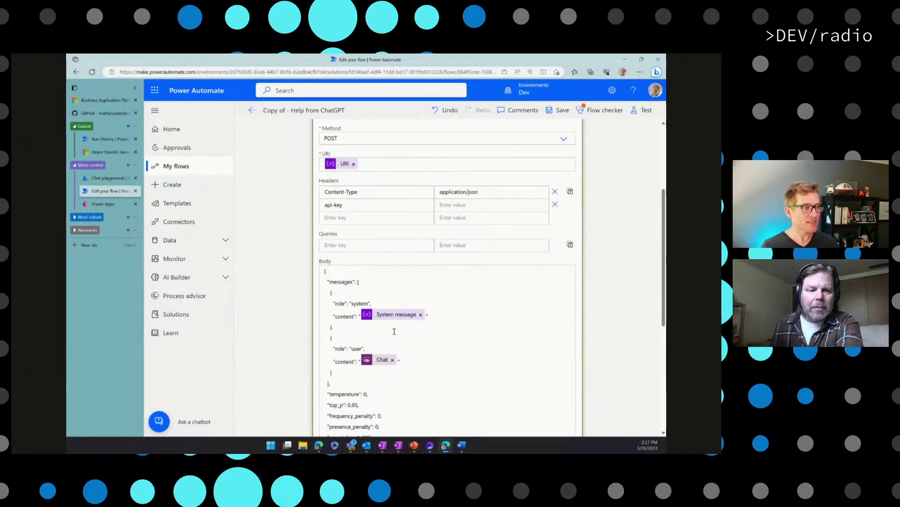
pyautogui.scroll(-2, 394, 322)
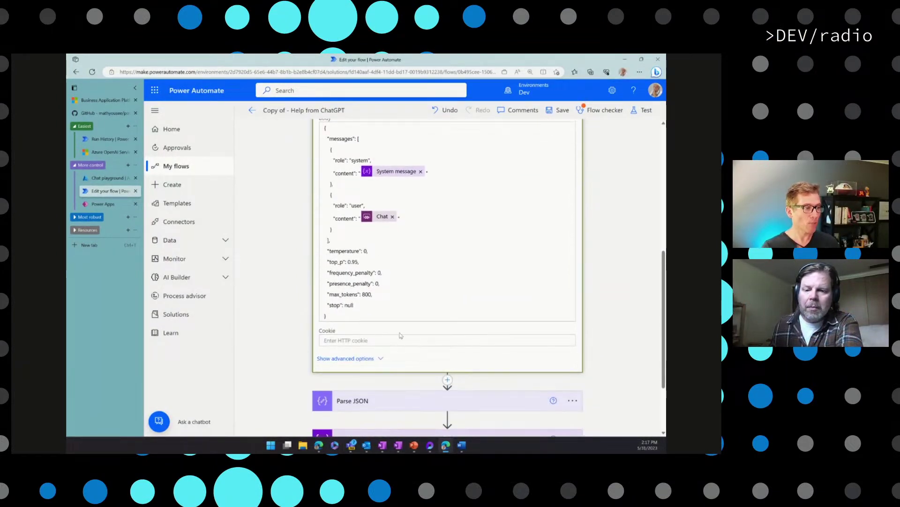
pyautogui.scroll(-2, 396, 334)
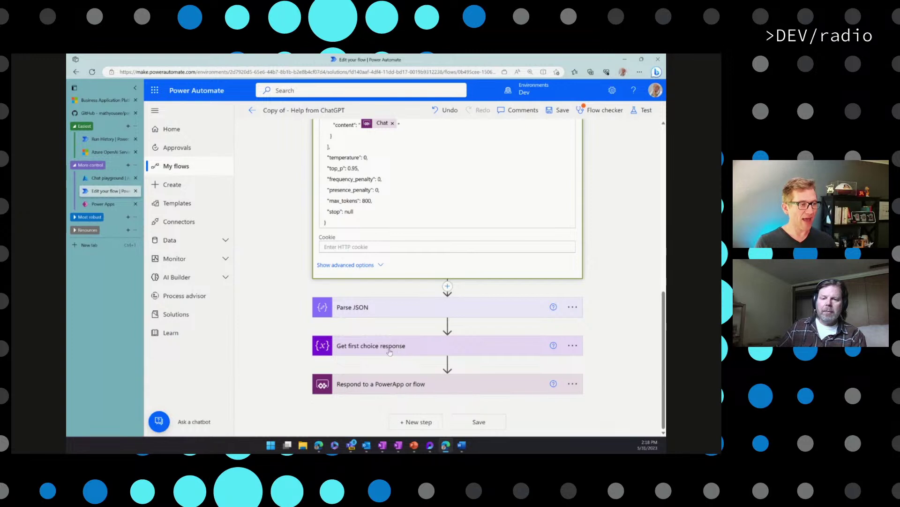
pyautogui.click(393, 386)
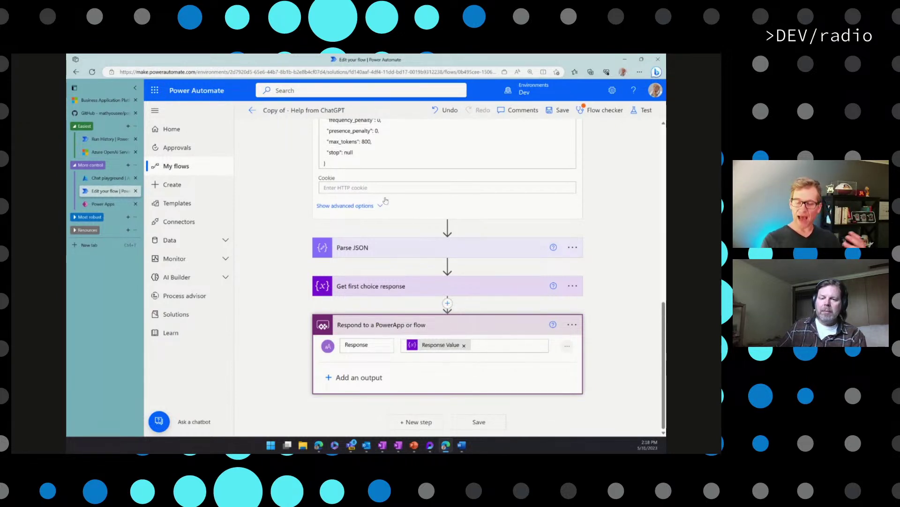
# - Show the Buster app in Power Apps Studio and collapse the Easiest tab group
pyautogui.click(85, 203)
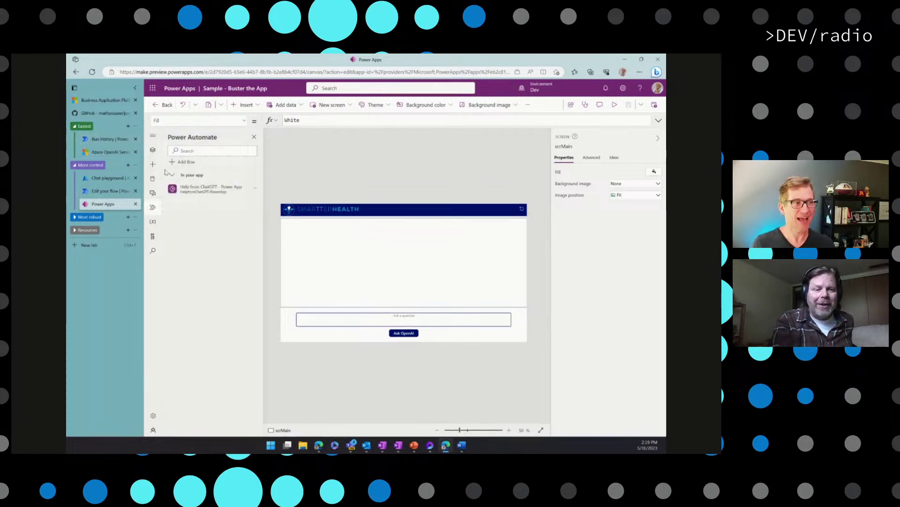
pyautogui.click(79, 130)
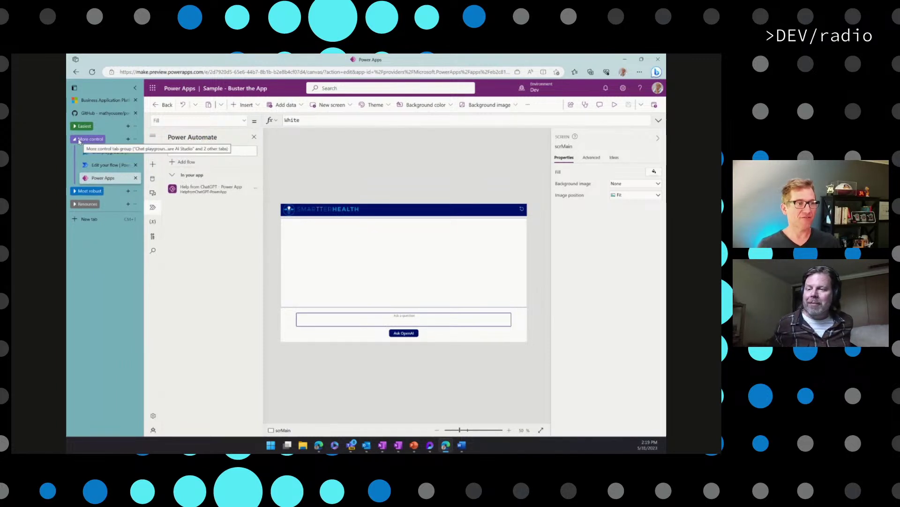
# - Show the README's Architecture diagram, expand the Most robust group and go to the Buster Teams chat
pyautogui.click(80, 139)
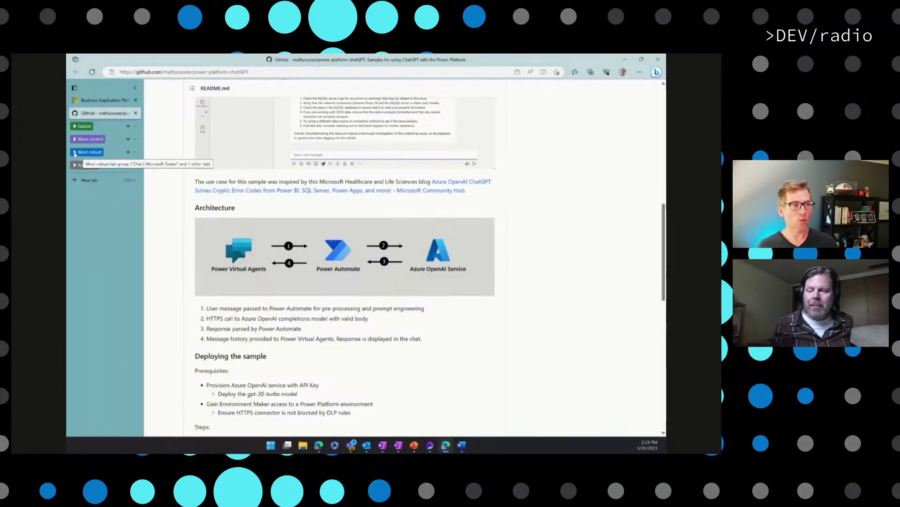
pyautogui.click(78, 152)
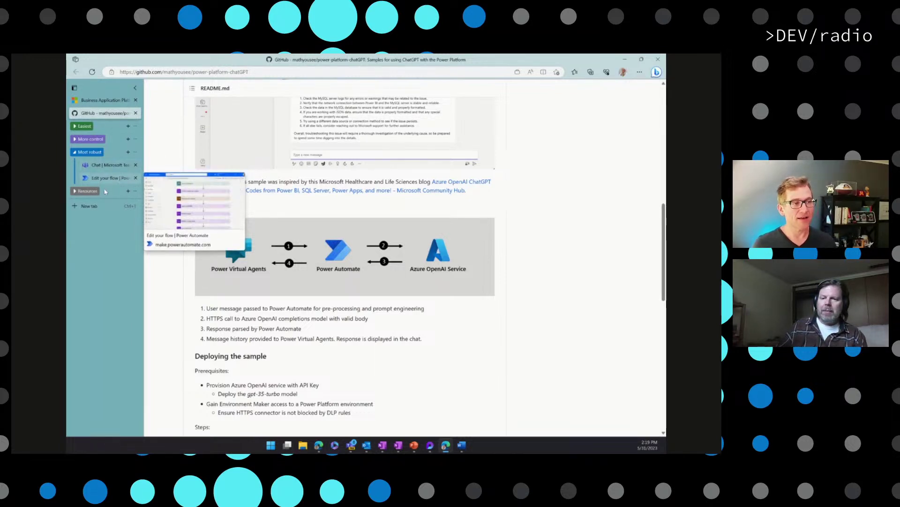
pyautogui.click(107, 166)
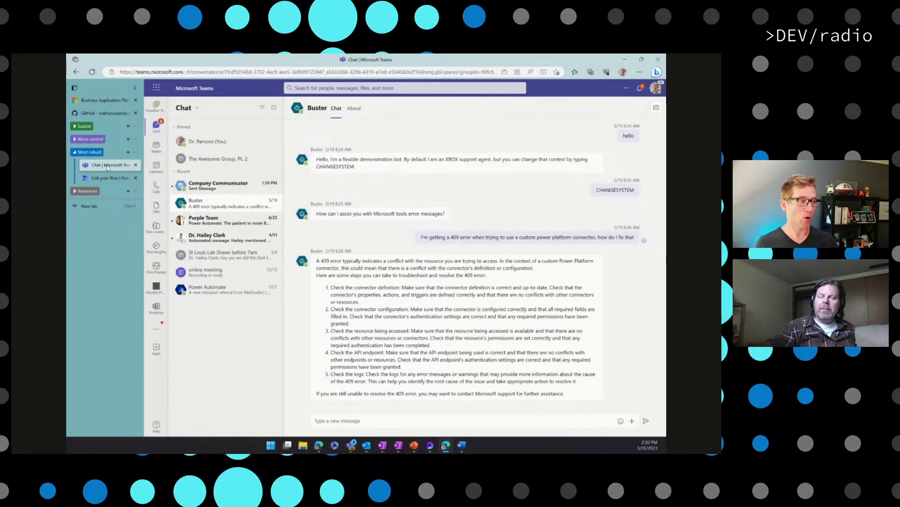
pyautogui.moveTo(528, 236)
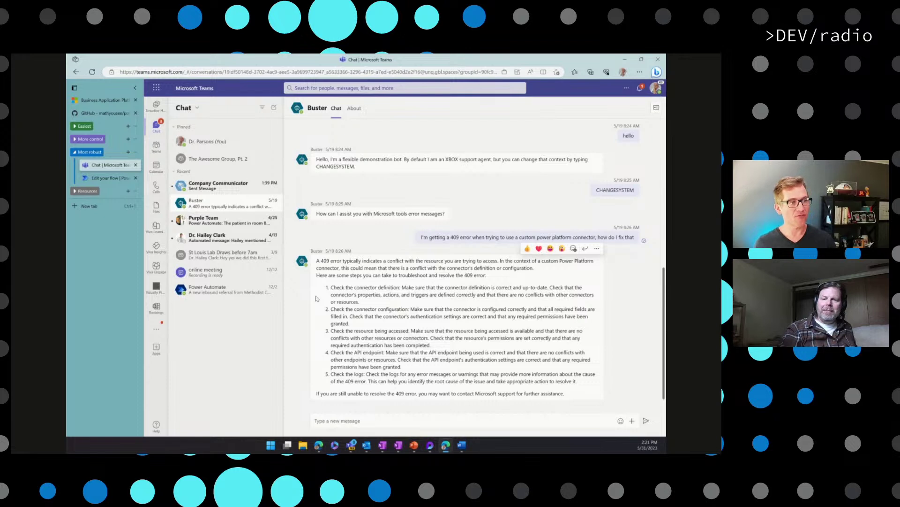
# - Bring up the Help from ChatGPT with Chat History flow for editing
pyautogui.click(100, 181)
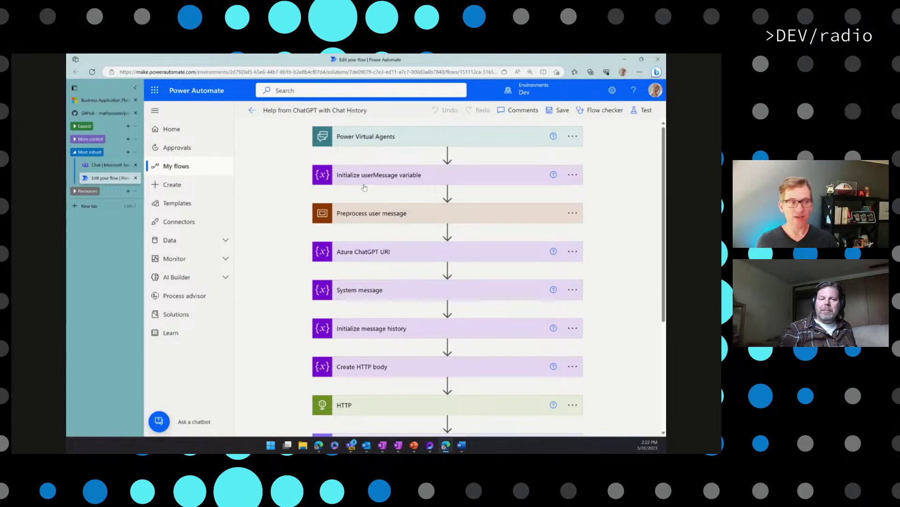
pyautogui.scroll(-1, 363, 186)
# - Review the Preprocess user message scope, then expand Initialize message history showing messagesForBody
pyautogui.click(348, 166)
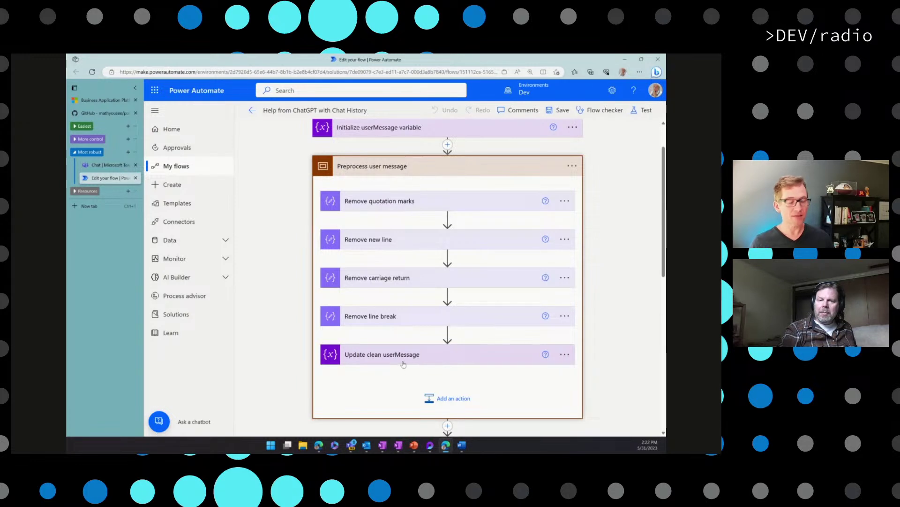
pyautogui.click(413, 172)
pyautogui.scroll(-1, 404, 227)
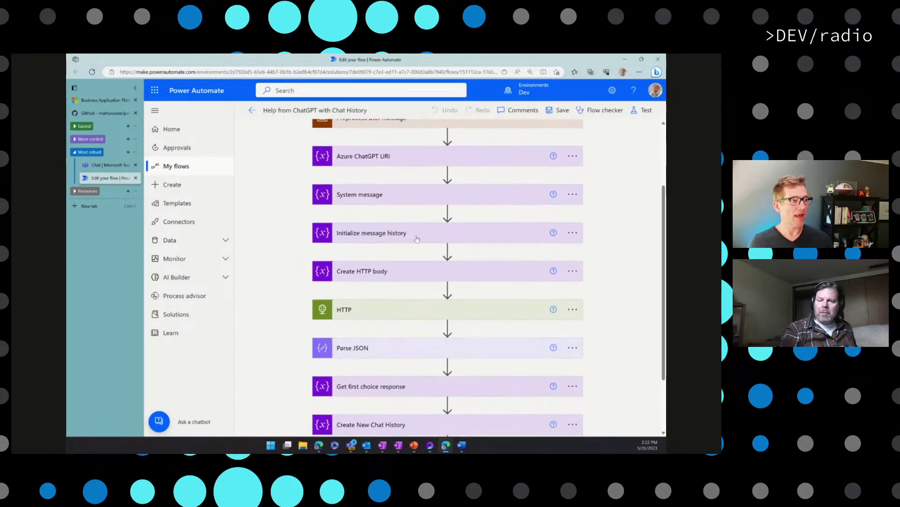
pyautogui.click(398, 234)
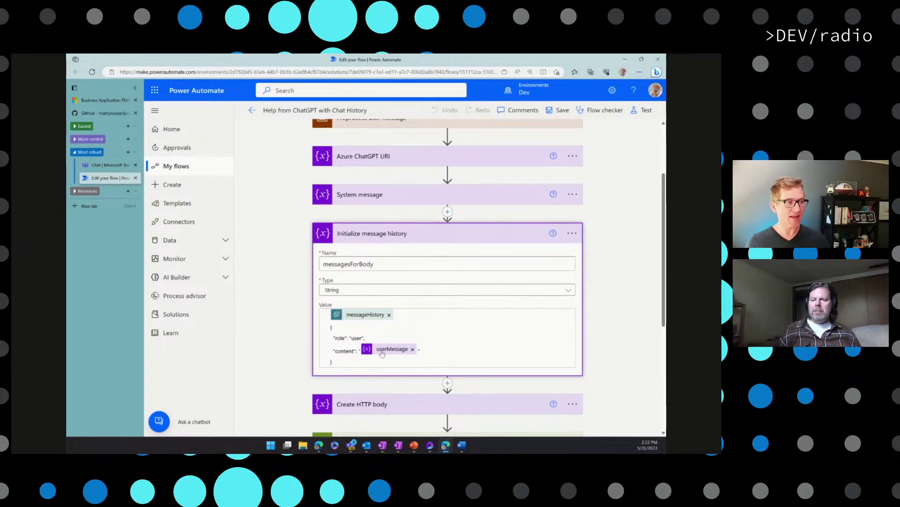
pyautogui.moveTo(392, 349)
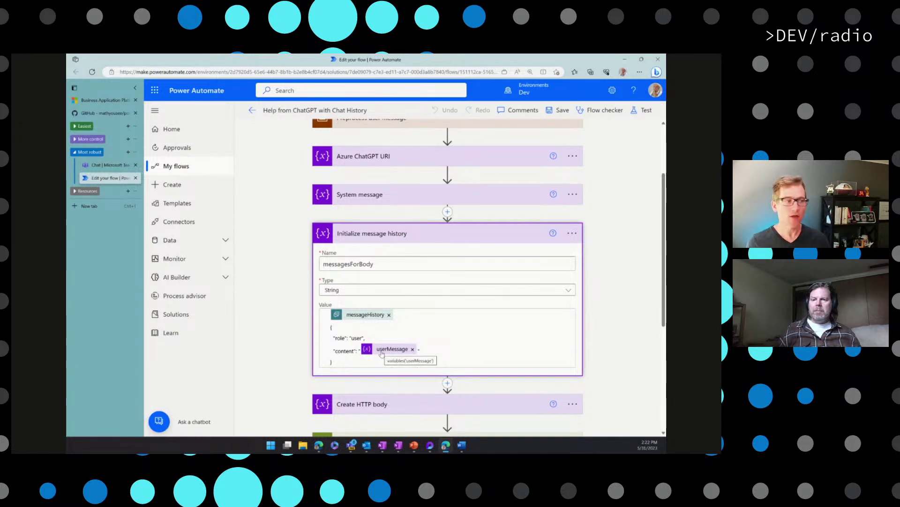
pyautogui.scroll(-3, 384, 355)
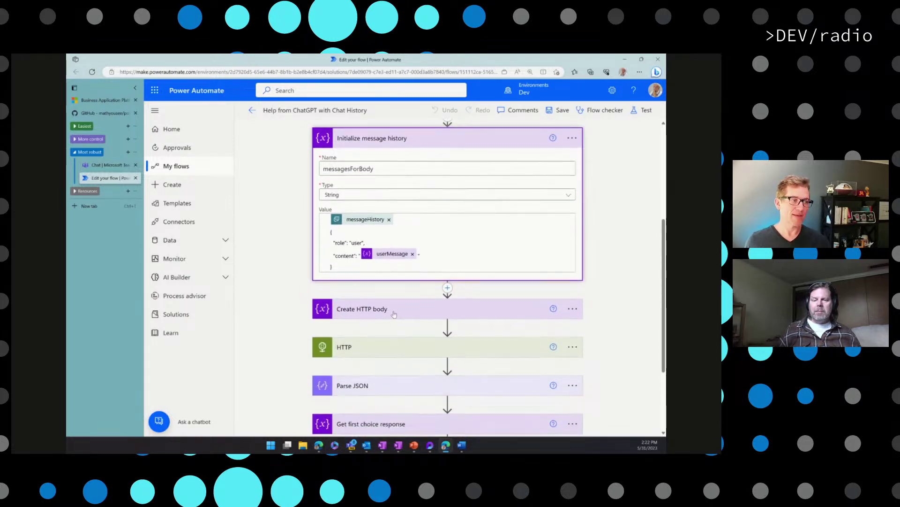
pyautogui.scroll(-2, 394, 314)
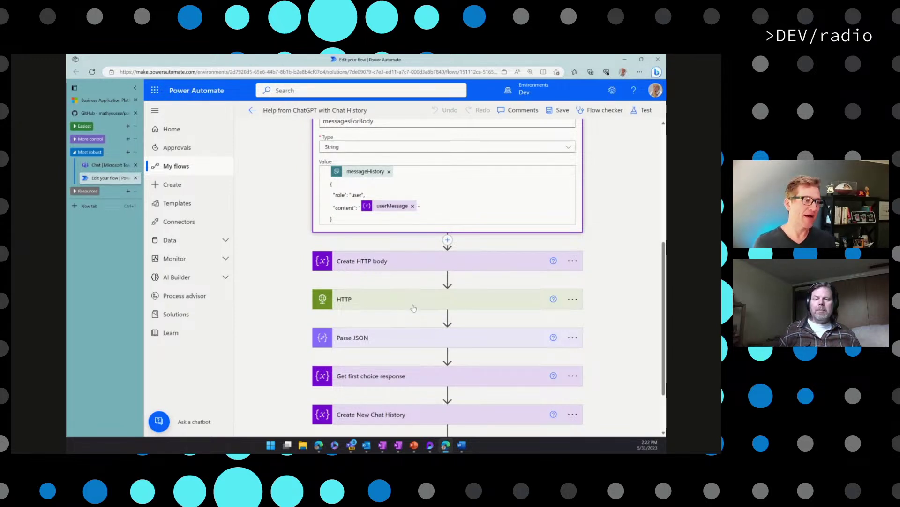
pyautogui.scroll(-2, 421, 326)
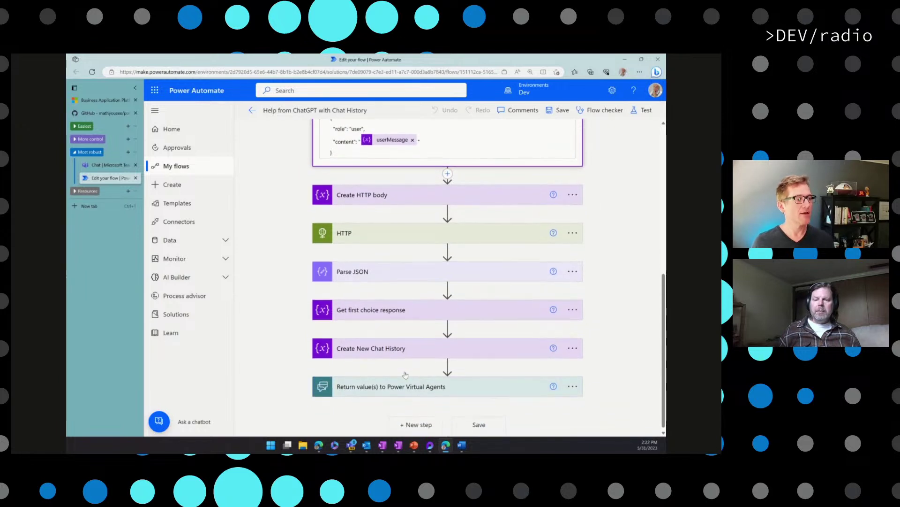
# - Expand Create New Chat History and the response and NewChatHistory values returned to Power Virtual Agents
pyautogui.click(391, 347)
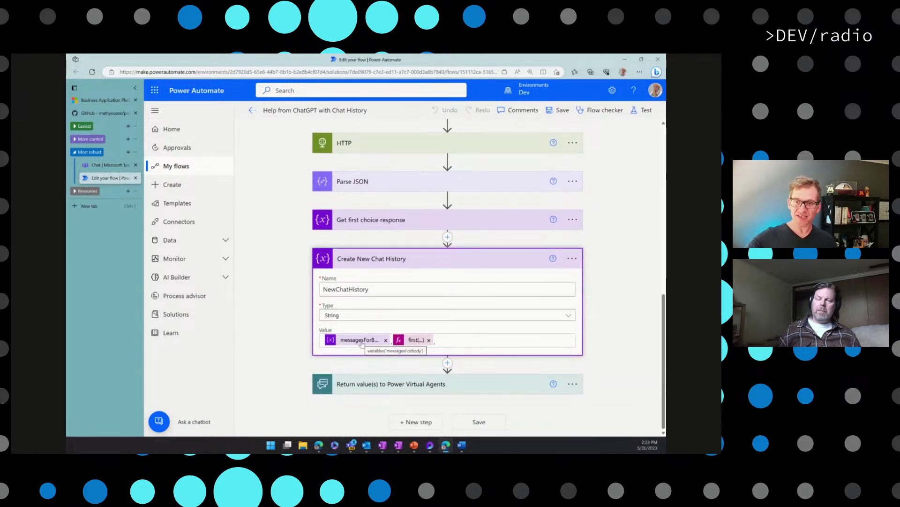
pyautogui.click(402, 381)
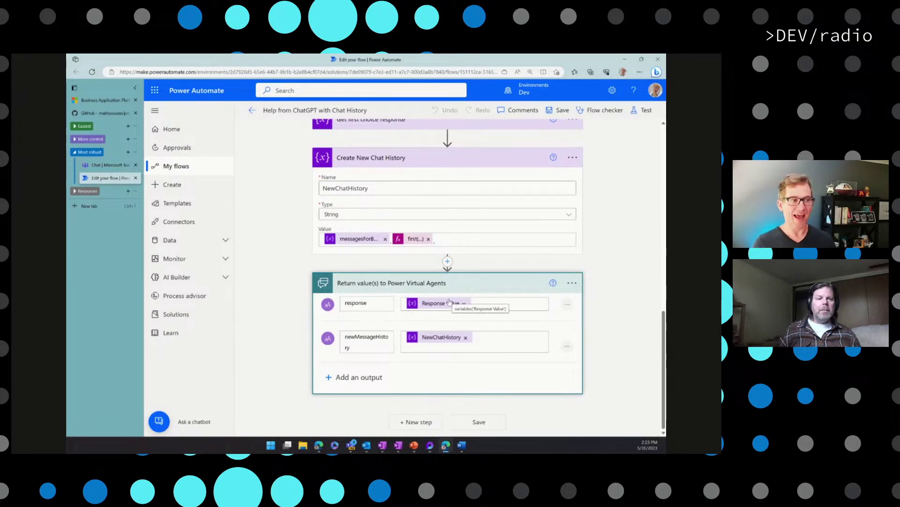
pyautogui.click(89, 163)
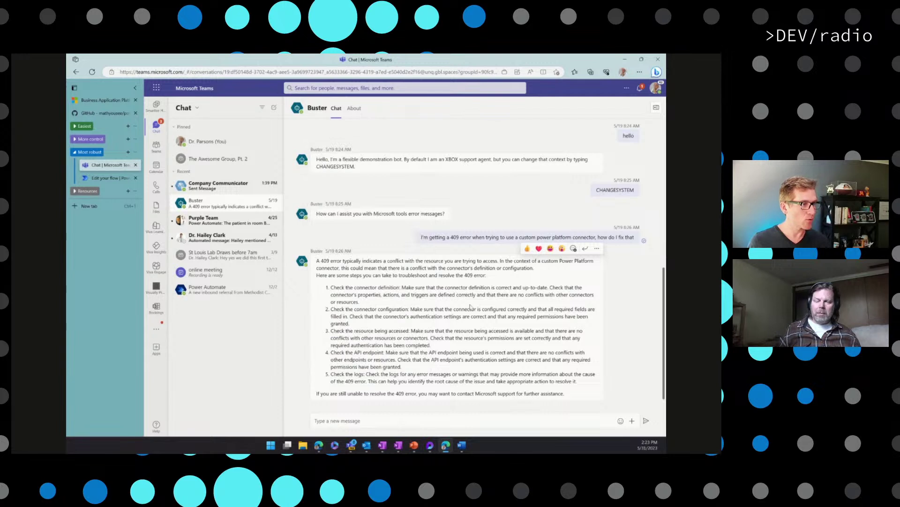
pyautogui.click(107, 178)
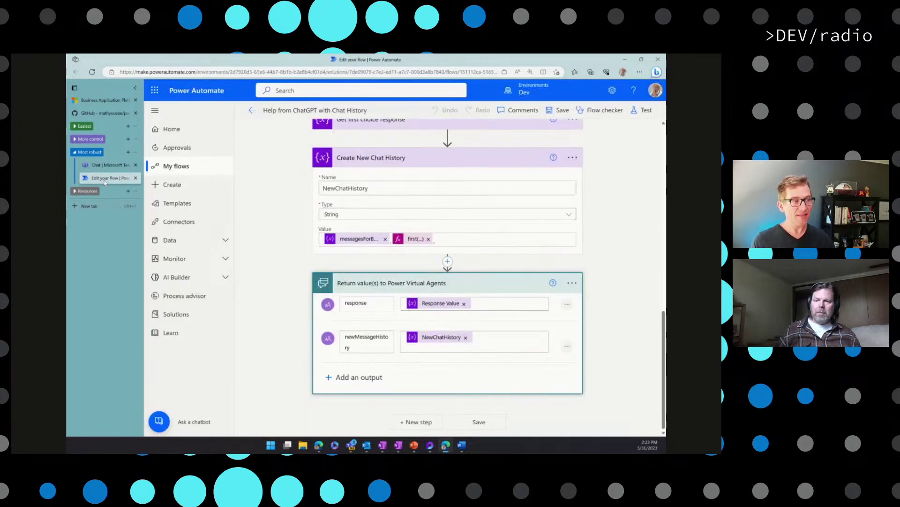